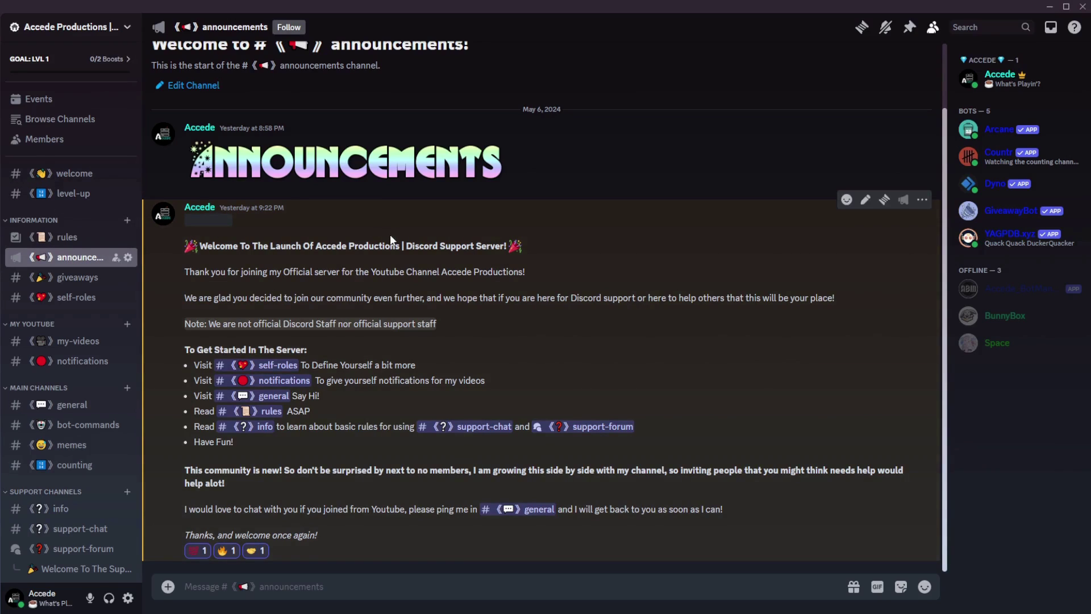
pyautogui.moveTo(61, 73)
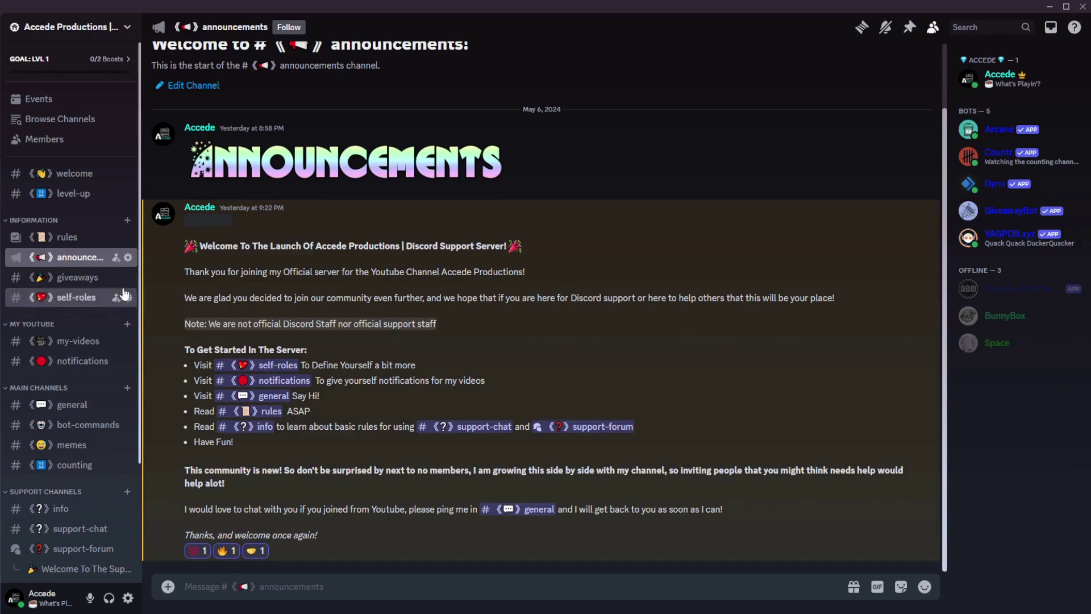
pyautogui.scroll(-3, 85, 297)
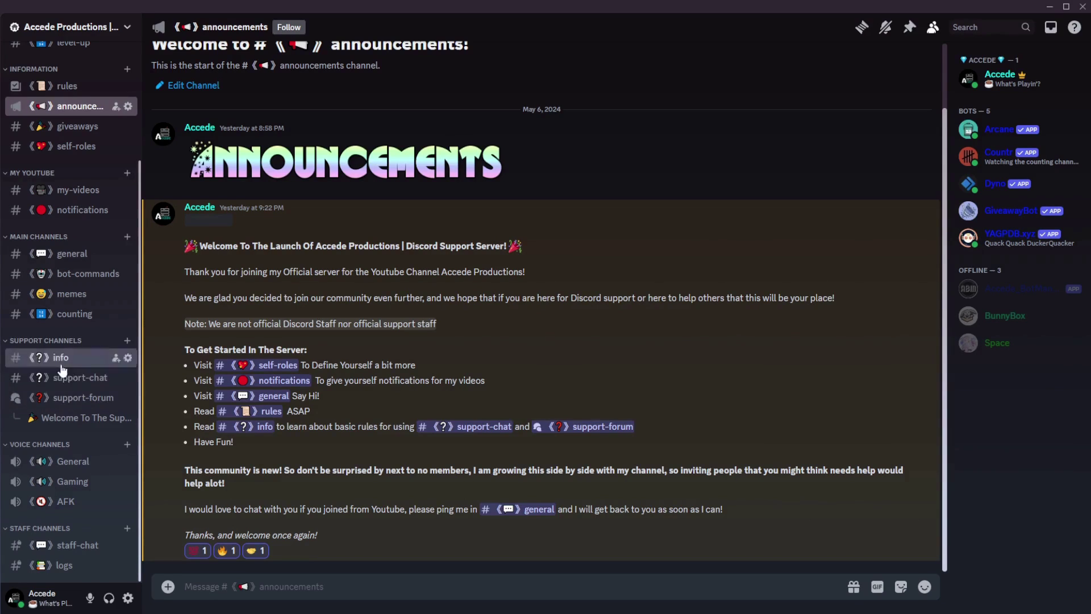
pyautogui.scroll(3, 82, 360)
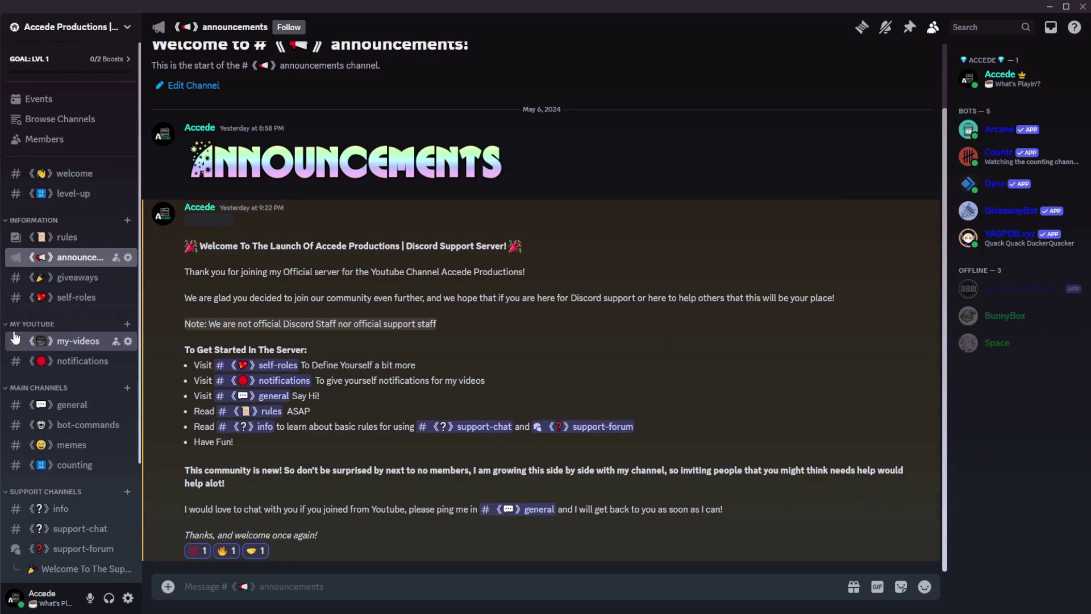
pyautogui.scroll(1, 79, 338)
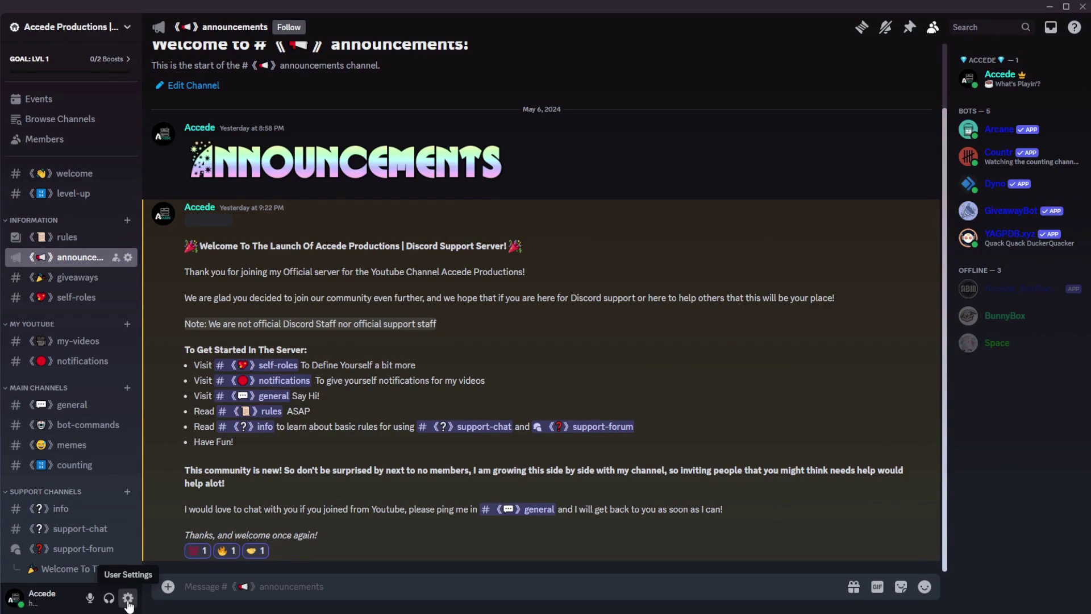
# Open the Privacy & Safety page of the user settings and skim through its preferences
pyautogui.click(128, 602)
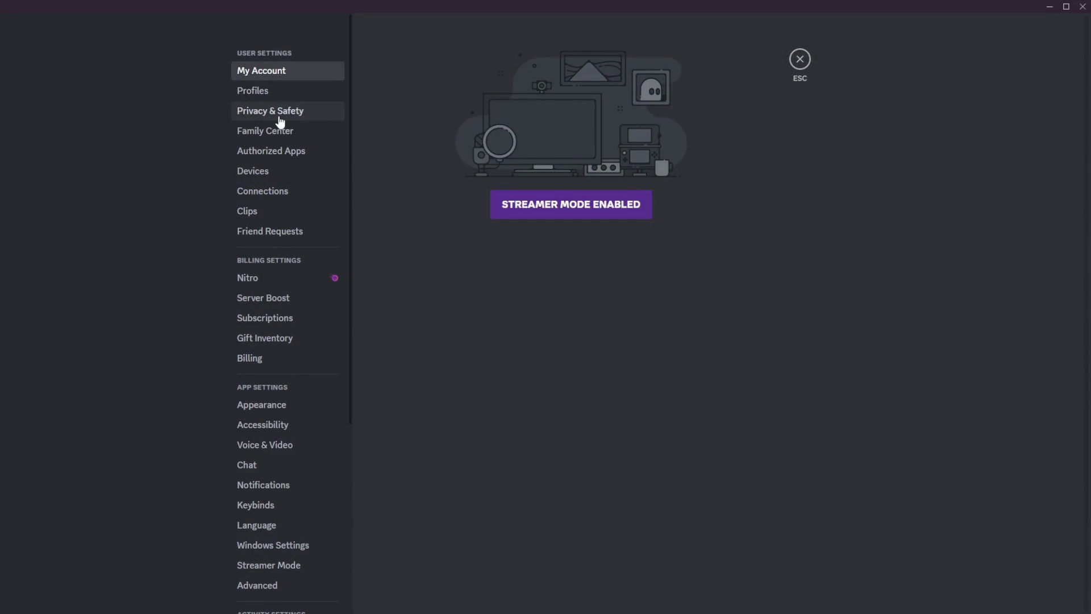
pyautogui.click(312, 110)
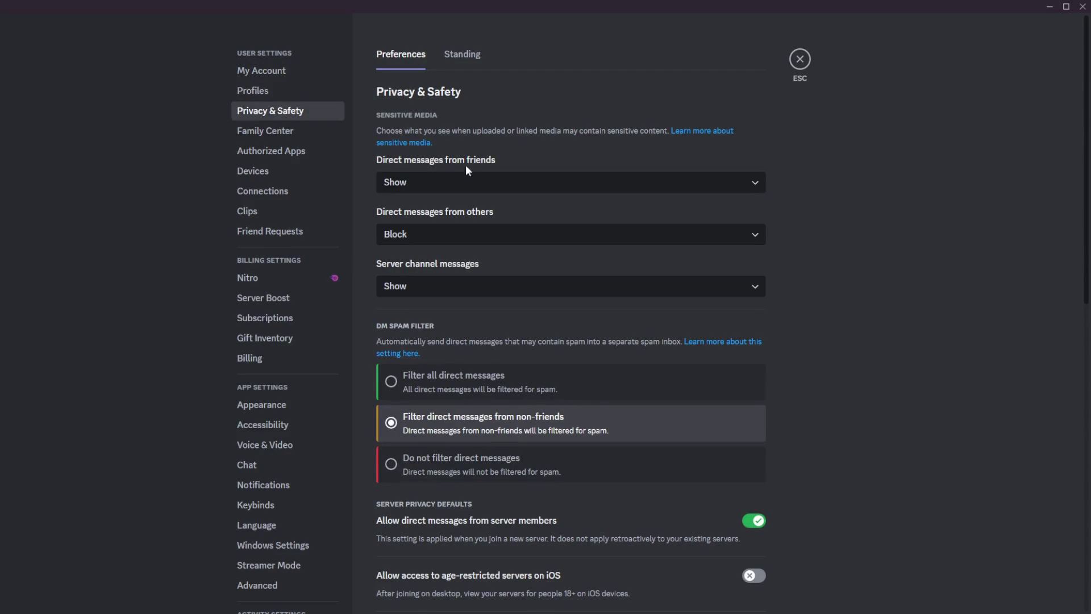
pyautogui.scroll(-10, 847, 263)
pyautogui.scroll(10, 847, 268)
pyautogui.scroll(-1, 832, 393)
pyautogui.scroll(1, 830, 395)
# Examine the sensitive media choices available for direct messages from friends and direct messages from others
pyautogui.click(519, 181)
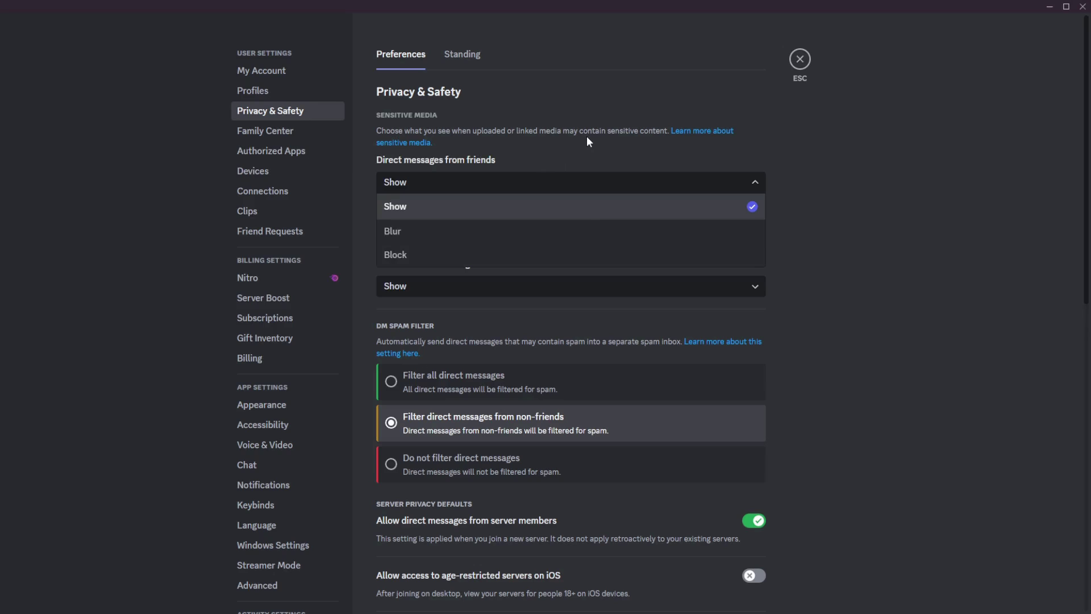
pyautogui.click(527, 181)
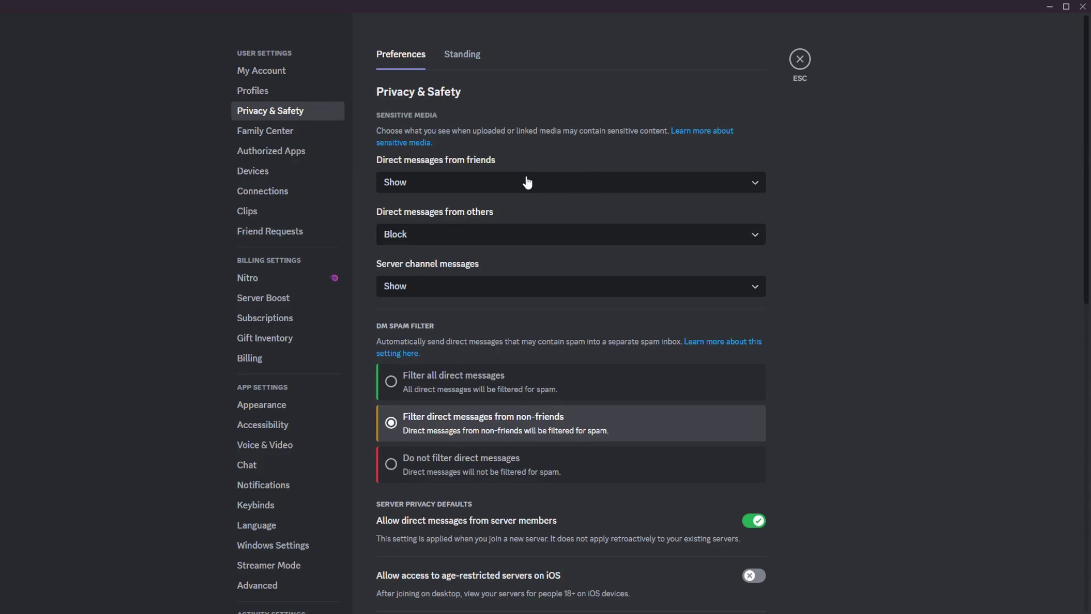
pyautogui.click(471, 234)
pyautogui.click(471, 234)
pyautogui.click(472, 233)
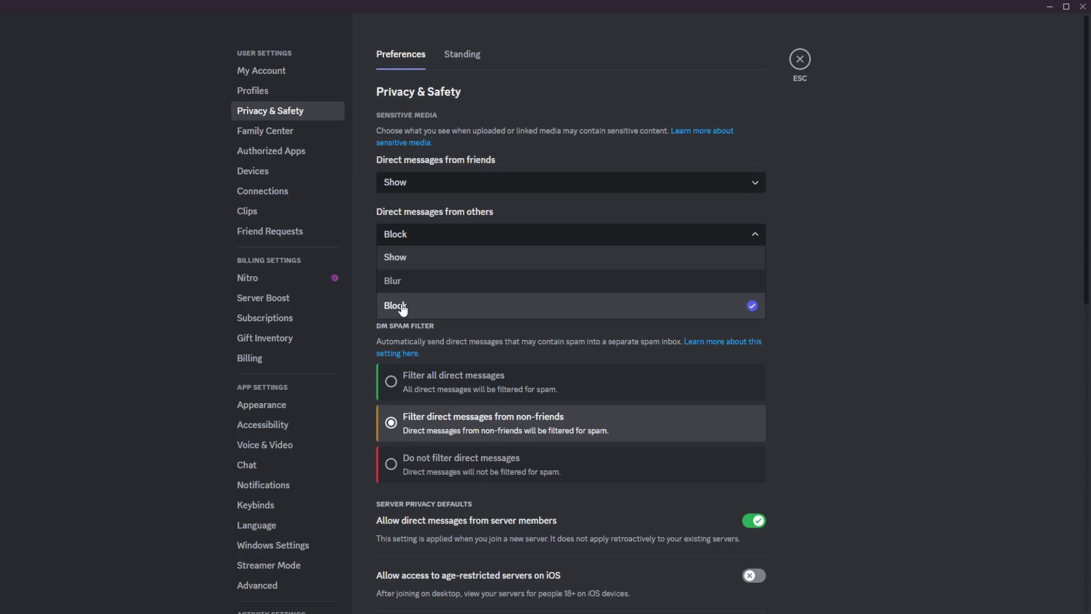
pyautogui.click(486, 235)
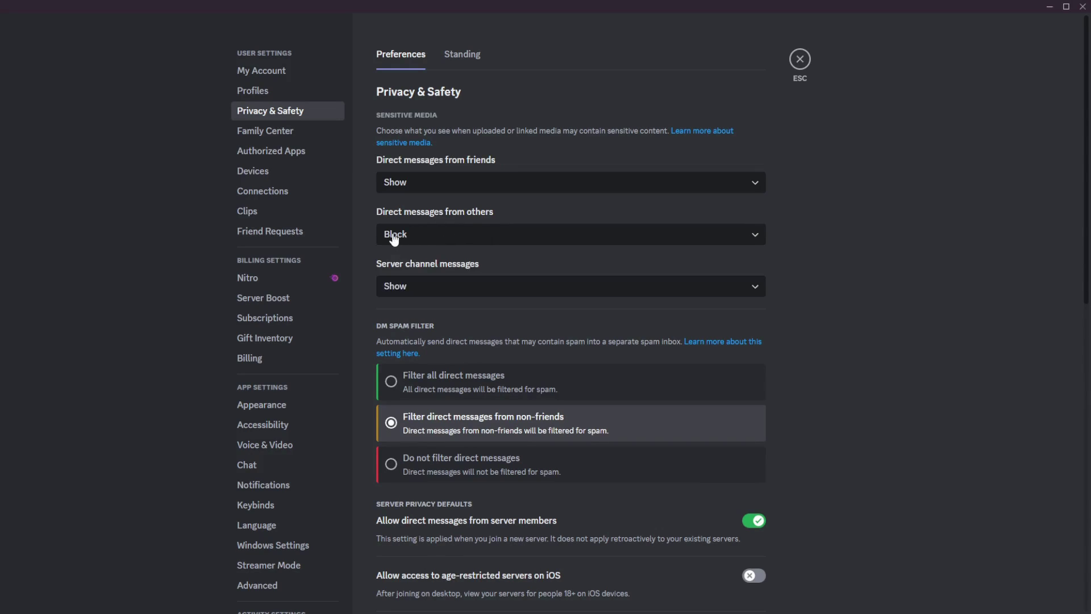
pyautogui.click(419, 236)
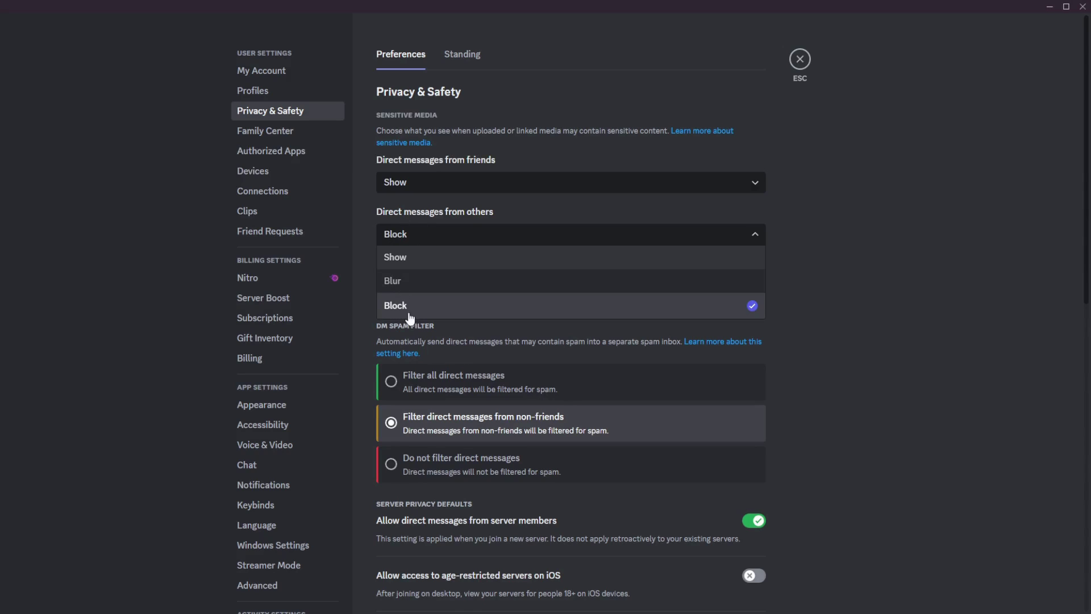
pyautogui.click(475, 234)
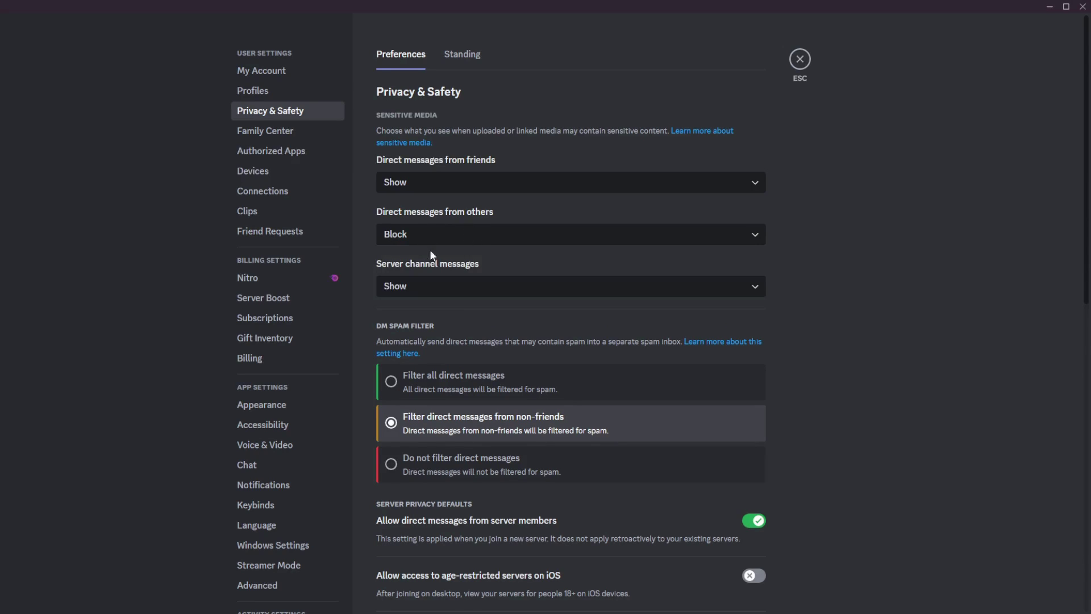
# Examine the sensitive media choices available for server channel messages
pyautogui.click(437, 284)
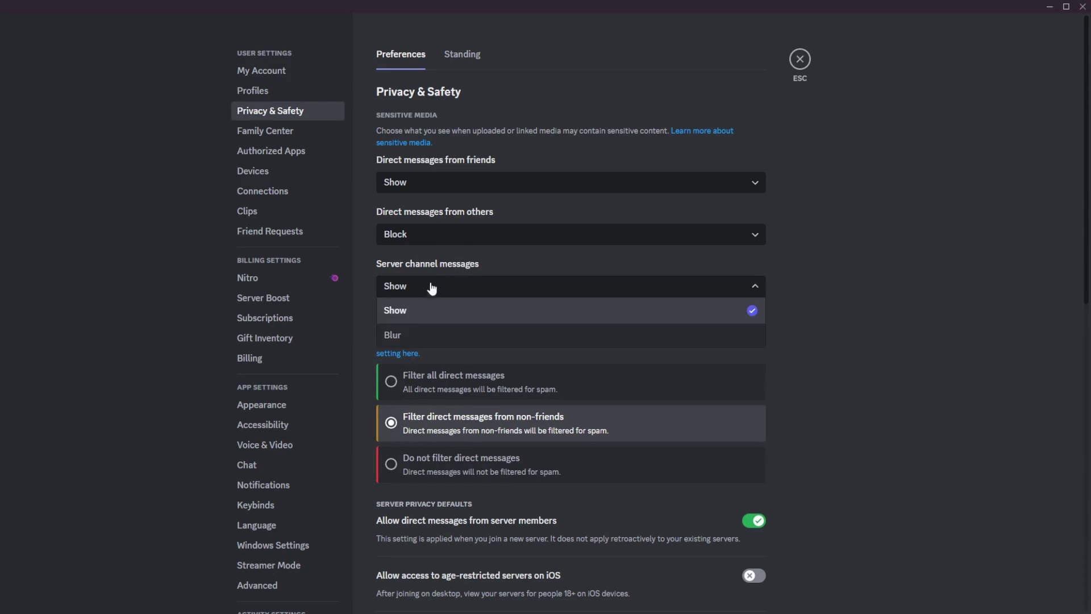
pyautogui.click(471, 278)
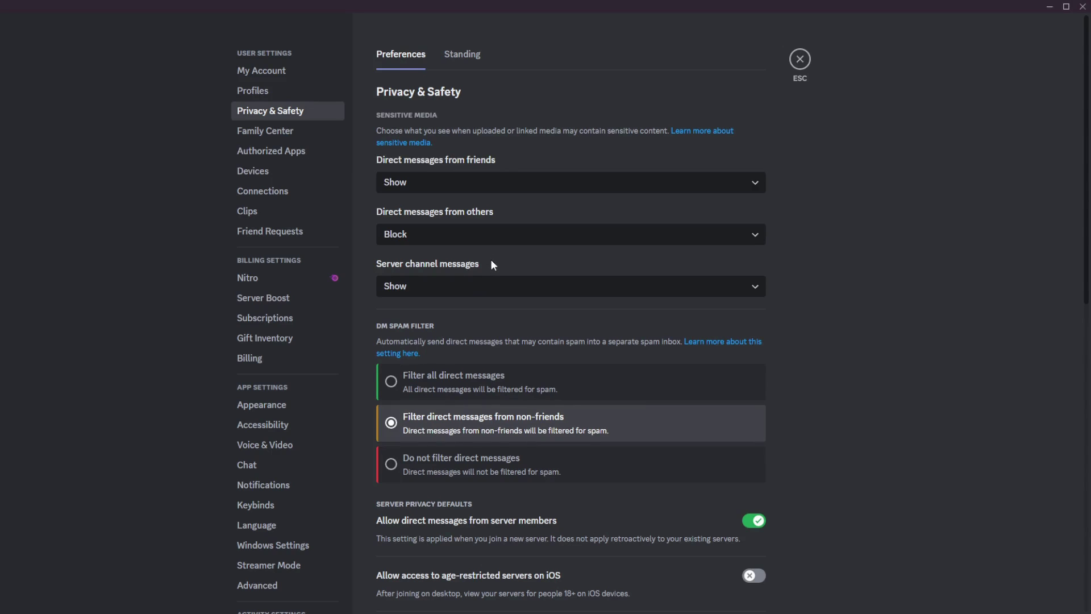
pyautogui.click(457, 294)
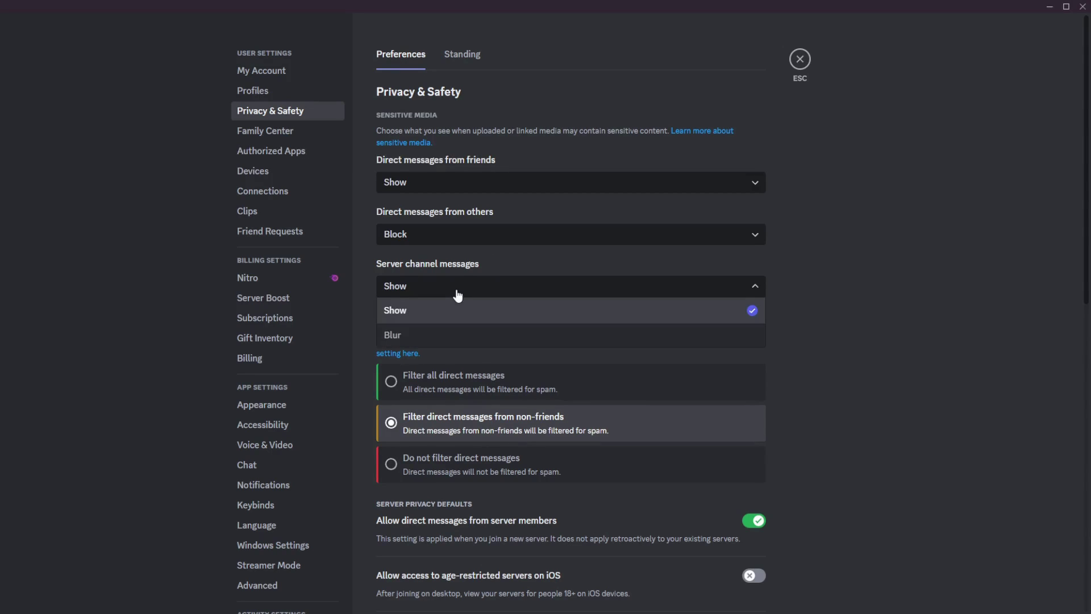
pyautogui.click(457, 294)
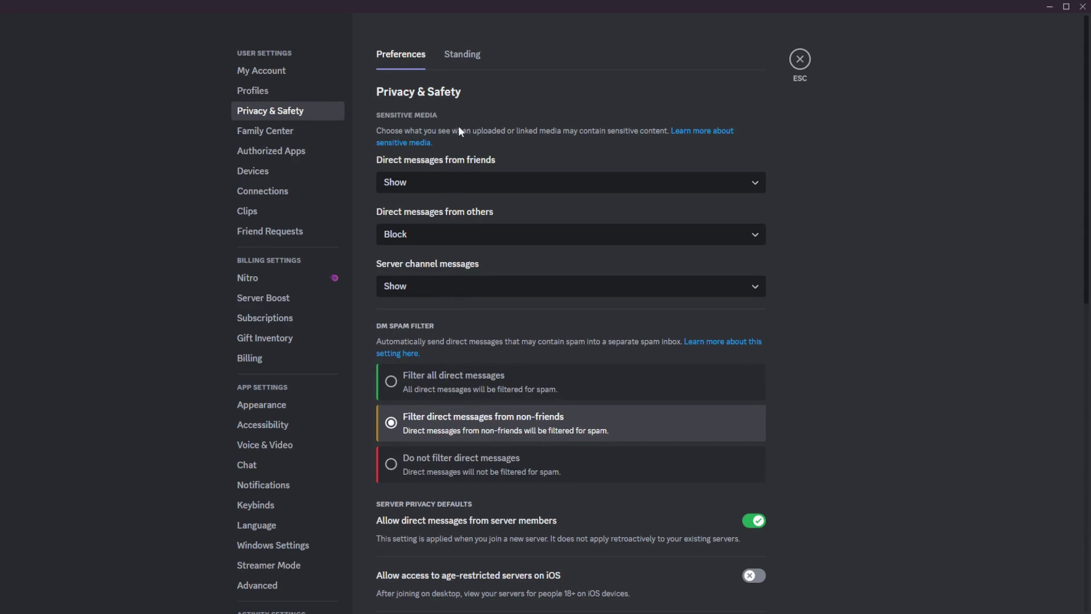
# Review the DM spam filter, server privacy defaults and data usage settings on the Privacy & Safety page
pyautogui.scroll(-3, 486, 113)
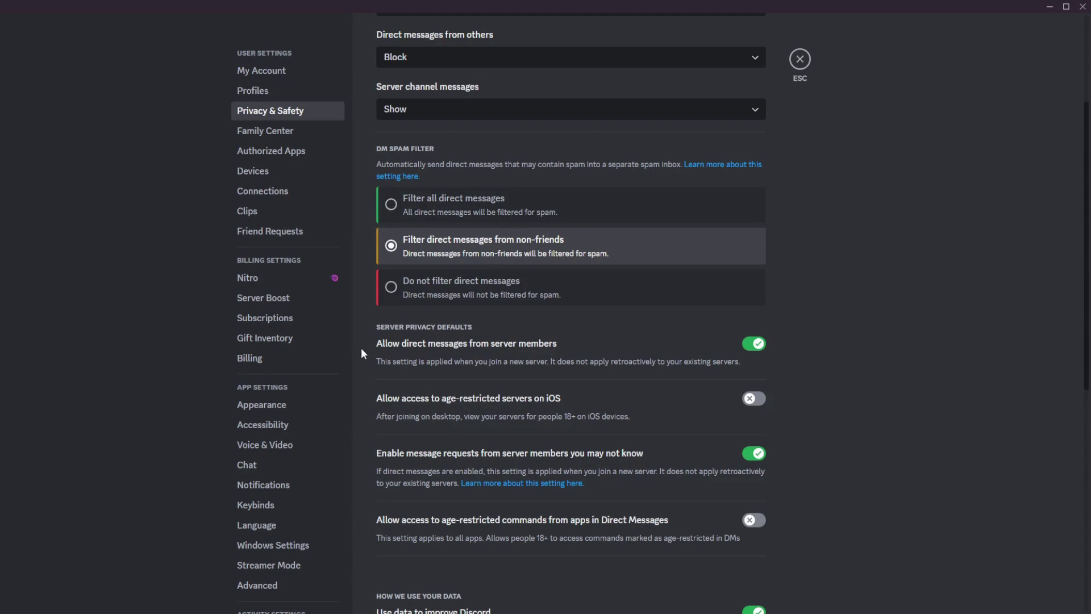
pyautogui.scroll(-1, 410, 357)
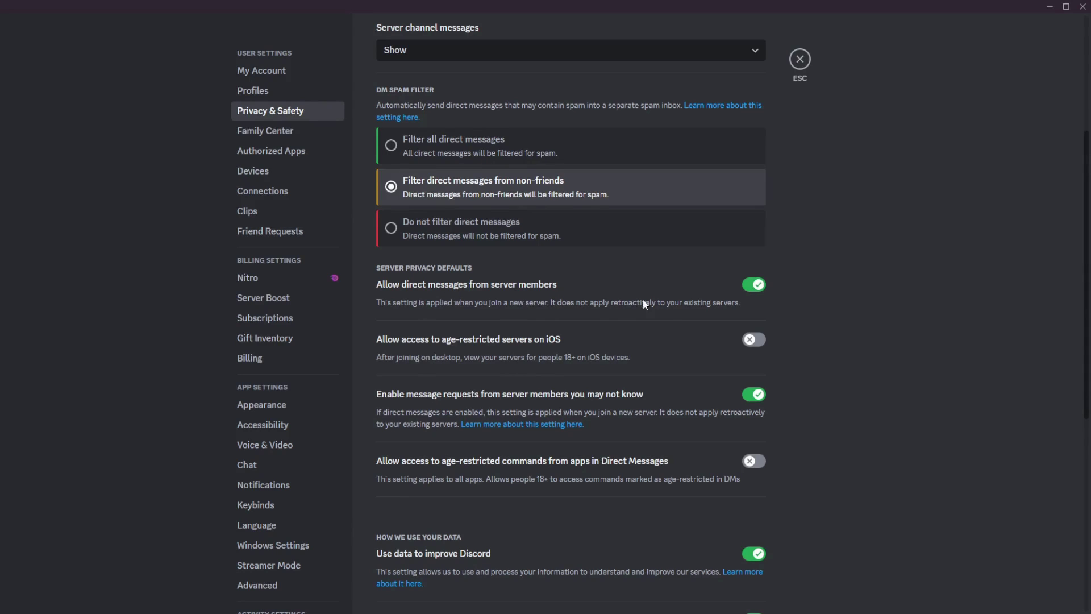
pyautogui.scroll(2, 498, 294)
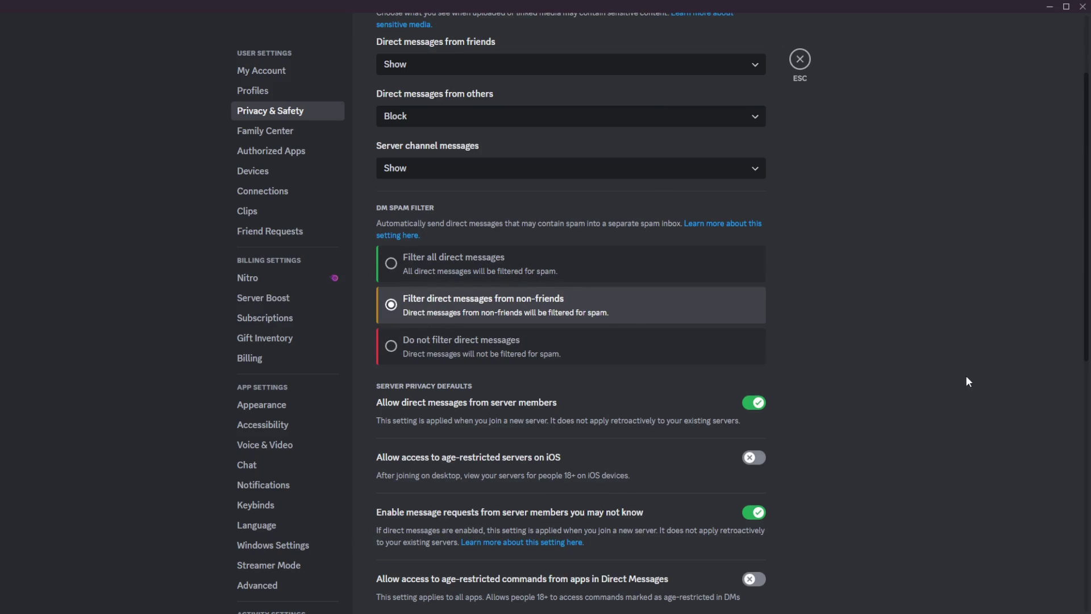
pyautogui.scroll(-3, 954, 342)
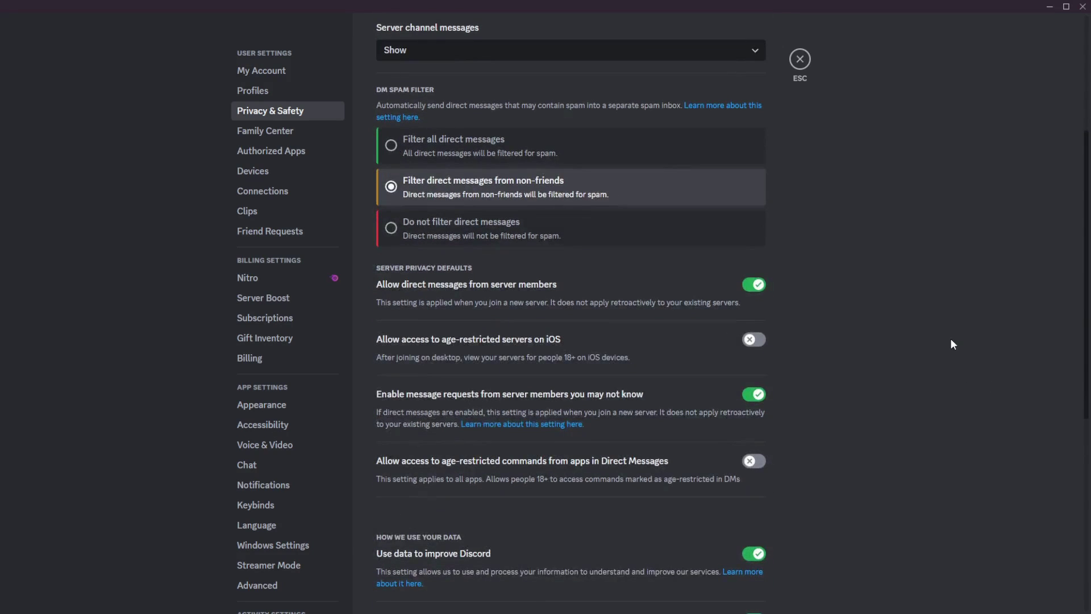
pyautogui.scroll(1, 589, 272)
pyautogui.scroll(-1, 580, 262)
pyautogui.scroll(4, 878, 266)
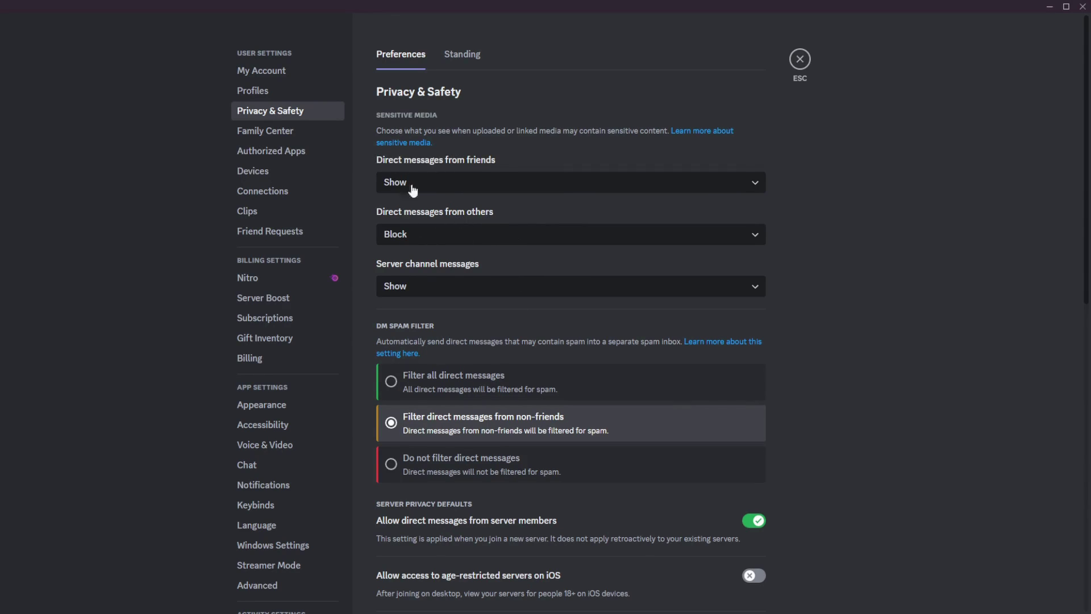
pyautogui.scroll(-3, 844, 264)
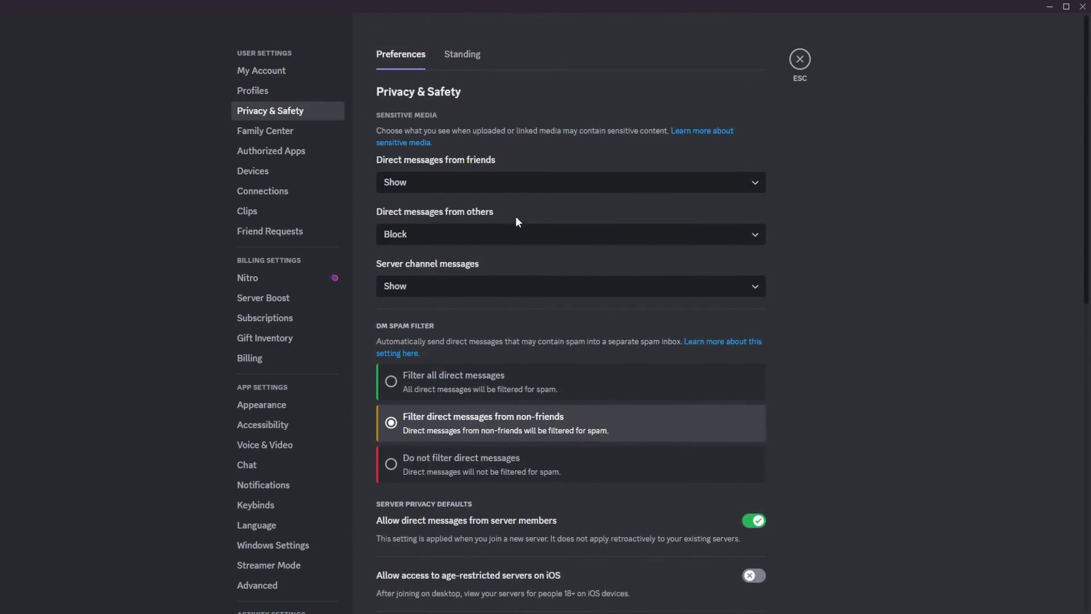
pyautogui.scroll(-4, 516, 221)
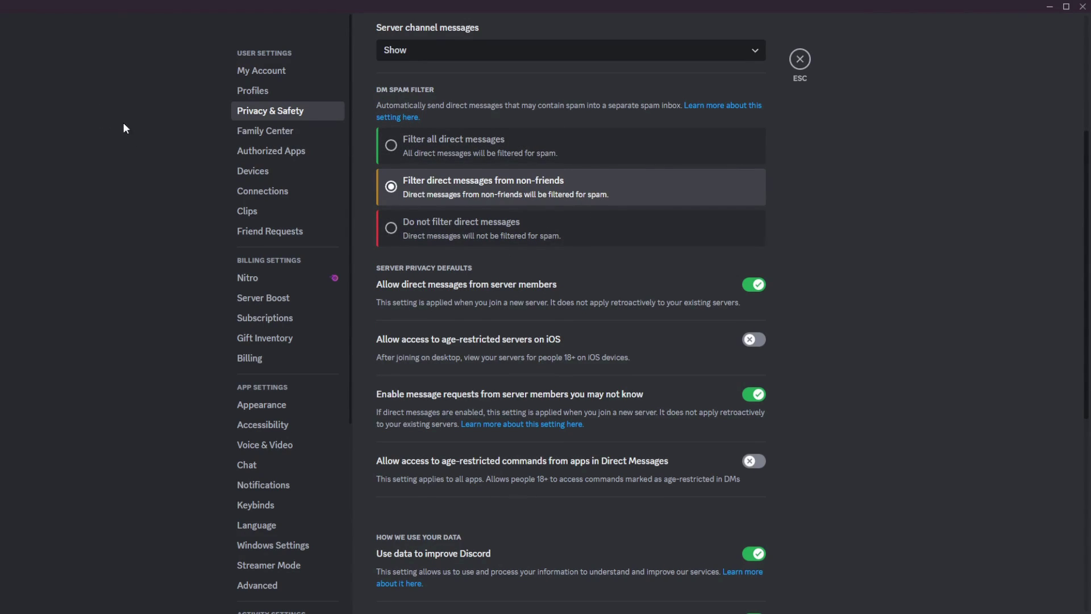
pyautogui.scroll(-2, 820, 173)
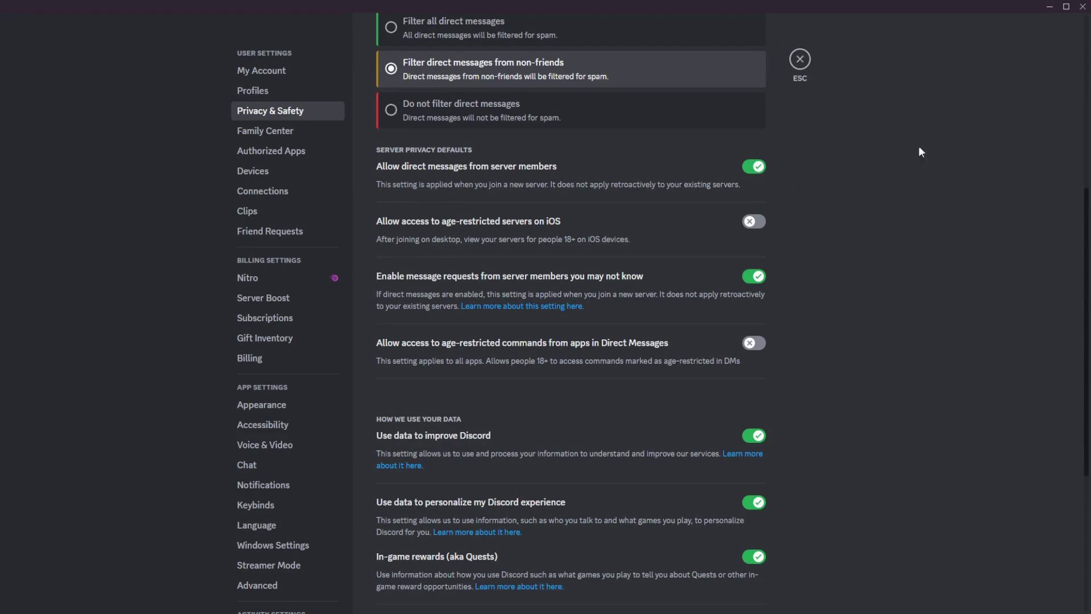
pyautogui.scroll(6, 792, 196)
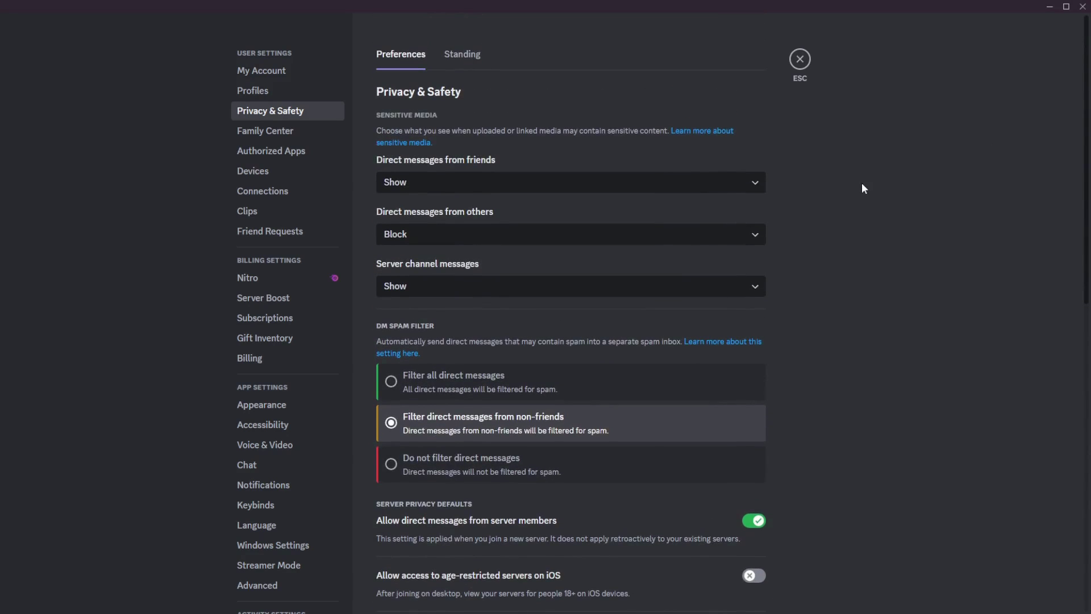